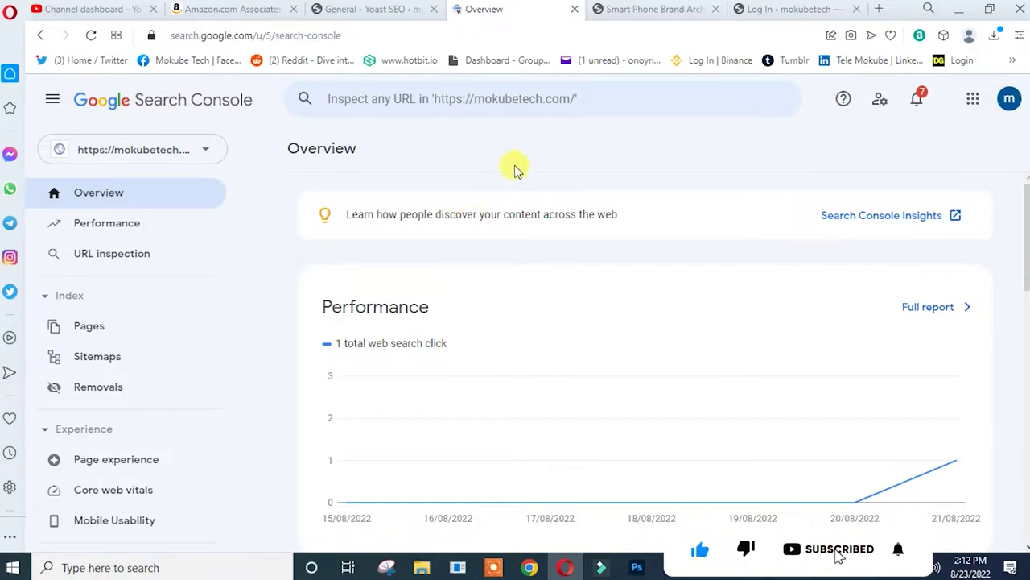
Copy the web address of the site's smart-phone-brand category page
left_click(634, 9)
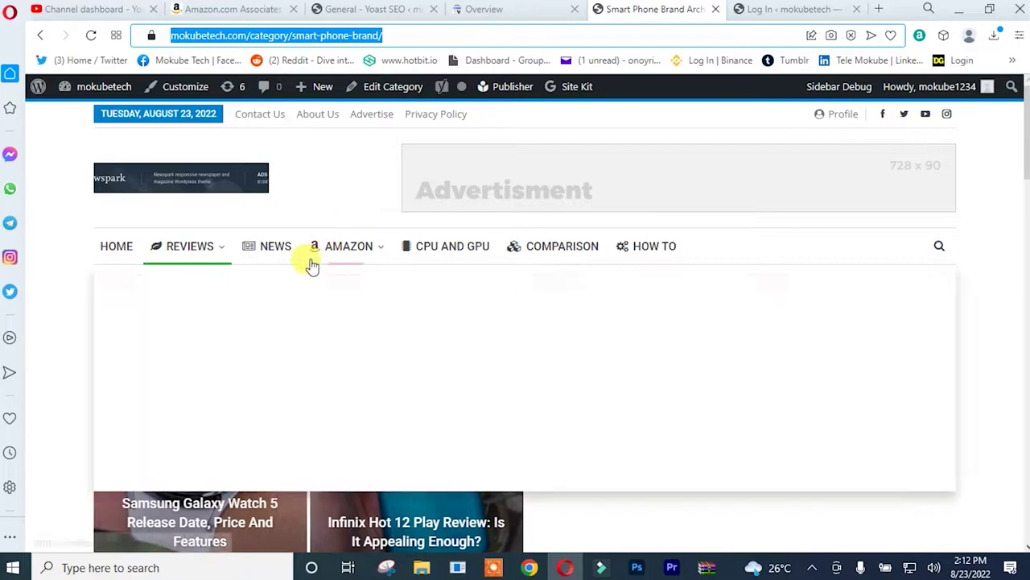
mouse_move(191, 256)
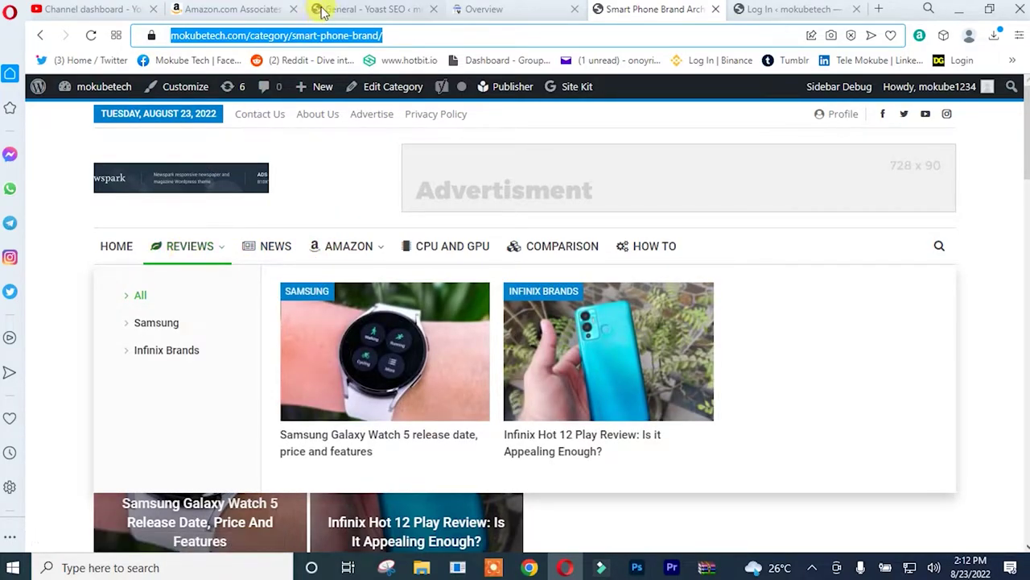
left_click(354, 35)
key("ctrl+c")
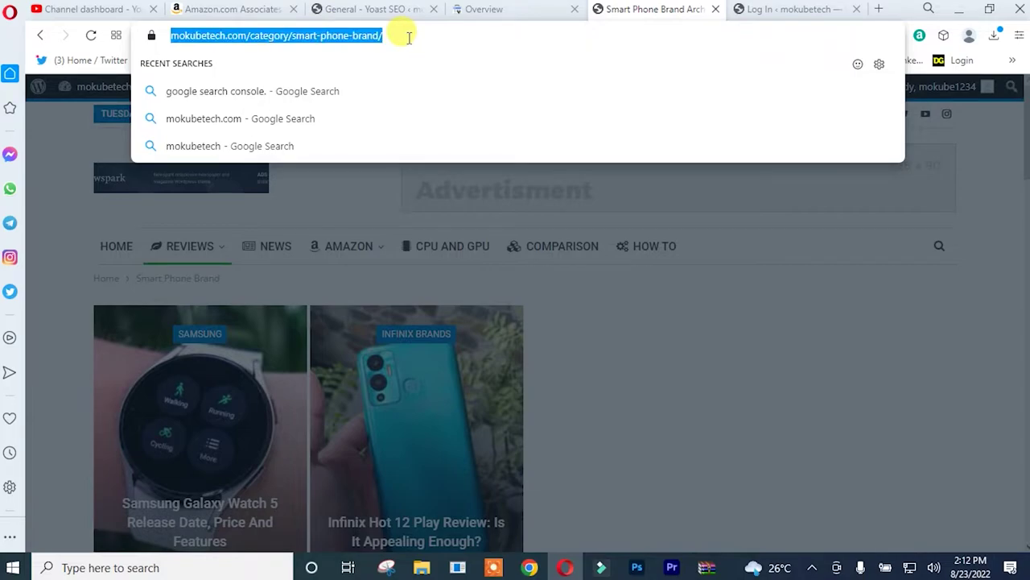
left_click(493, 10)
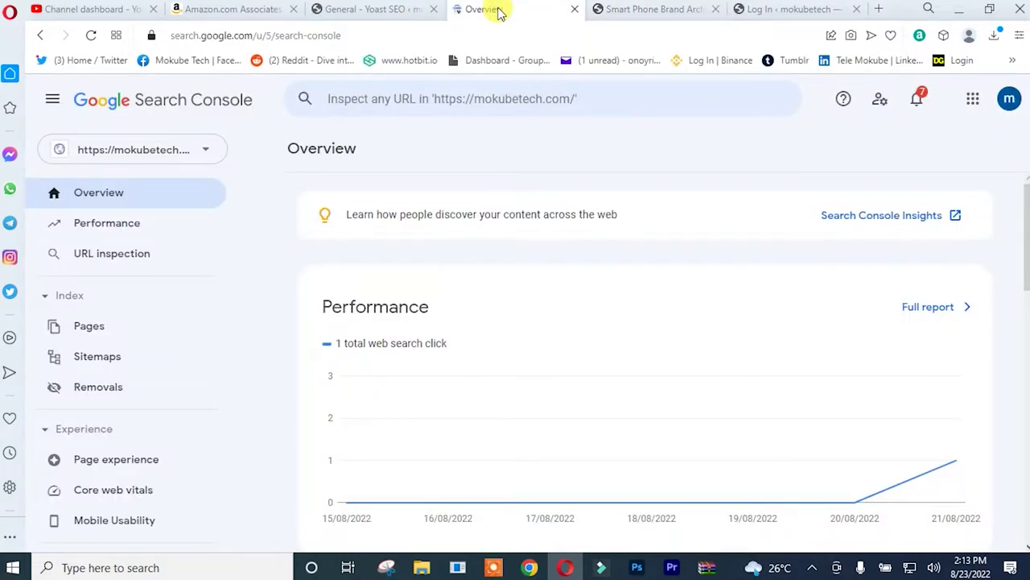
left_click(452, 101)
key("ctrl+v")
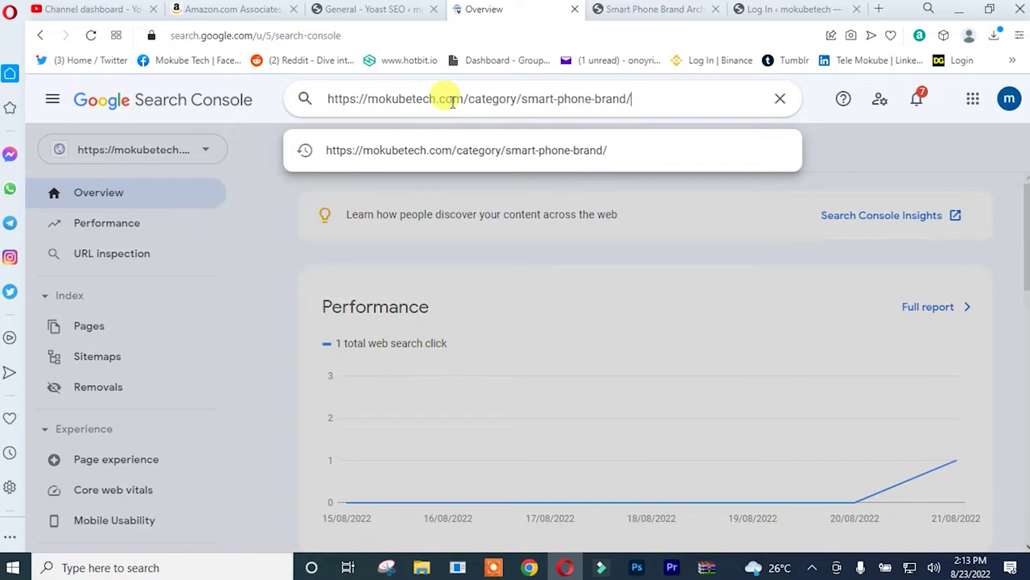
left_click(306, 100)
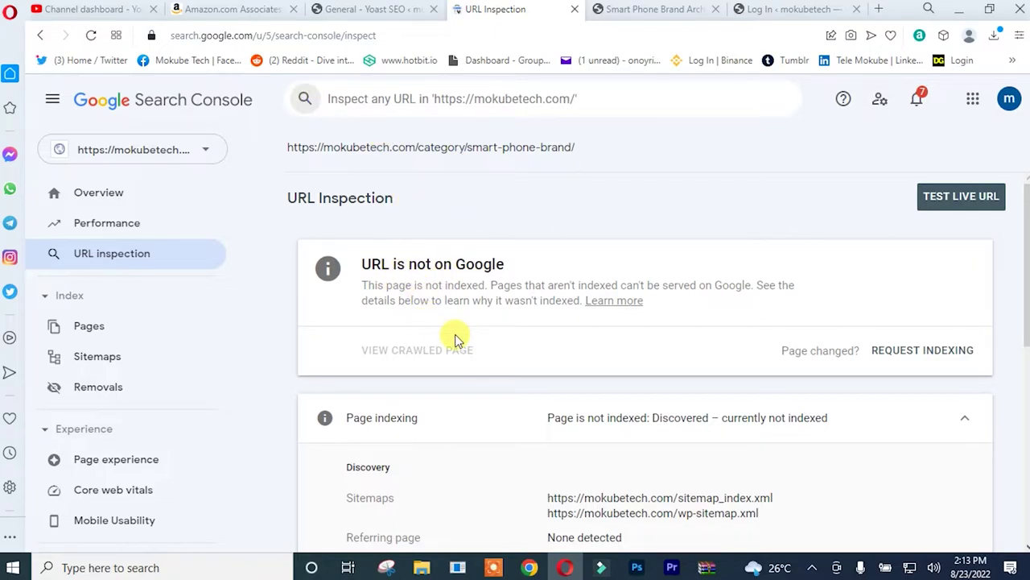
scroll(455, 338, "down", 1)
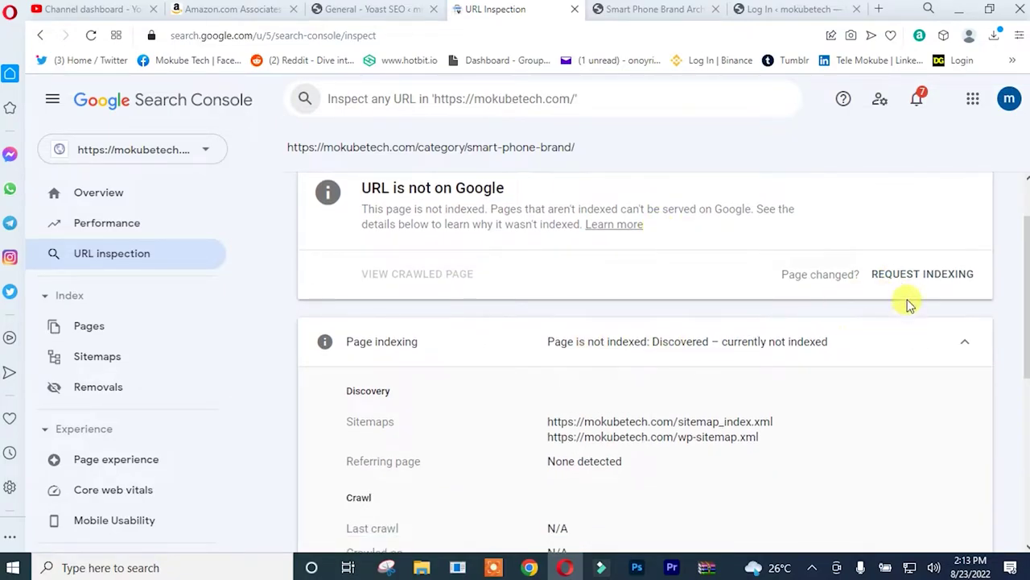
left_click(927, 274)
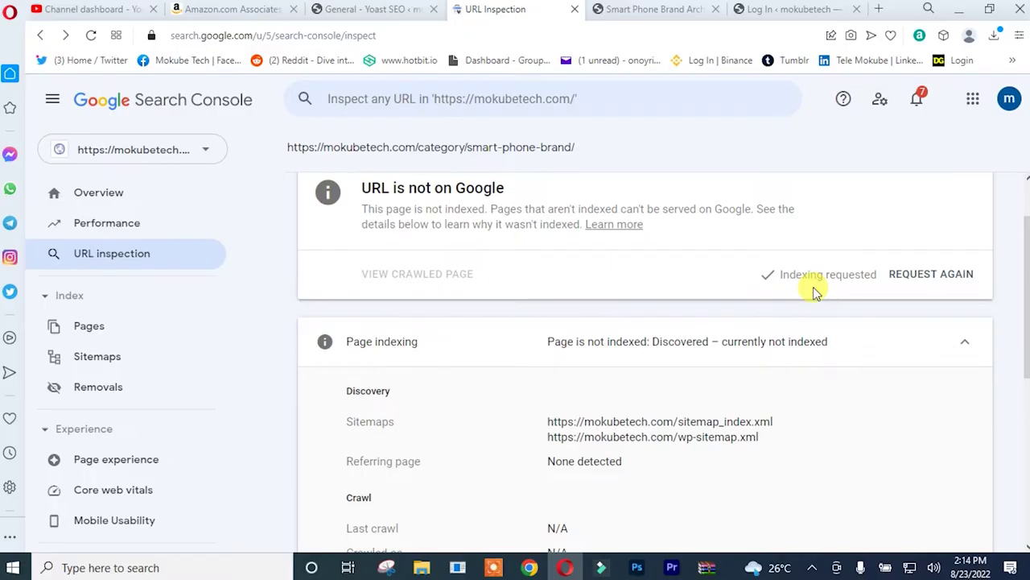
Open the site's XML sitemap from the XML sitemaps feature in Yoast SEO's general settings in WordPress
left_click(379, 9)
scroll(756, 315, "up", 2)
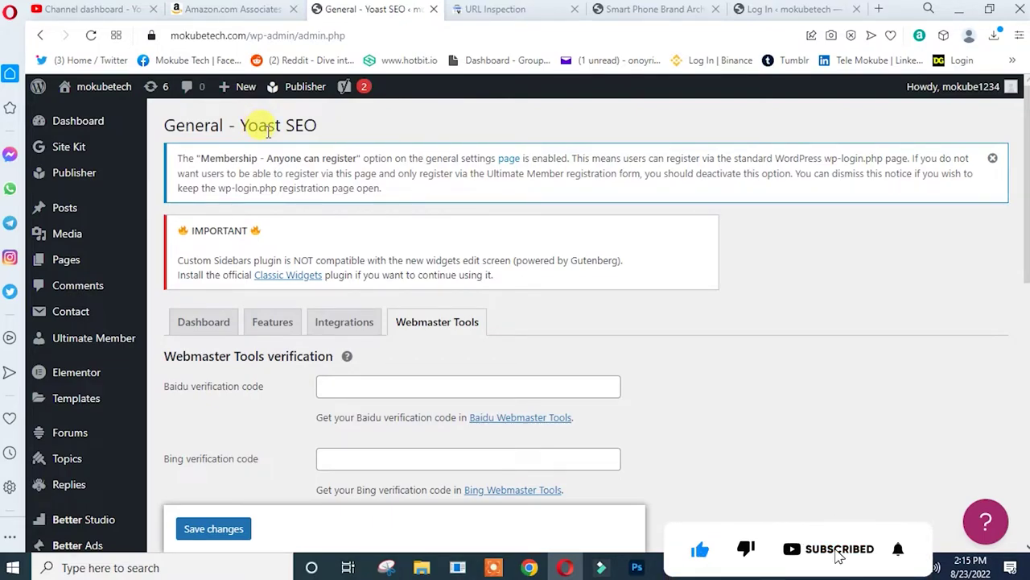
scroll(133, 379, "down", 7)
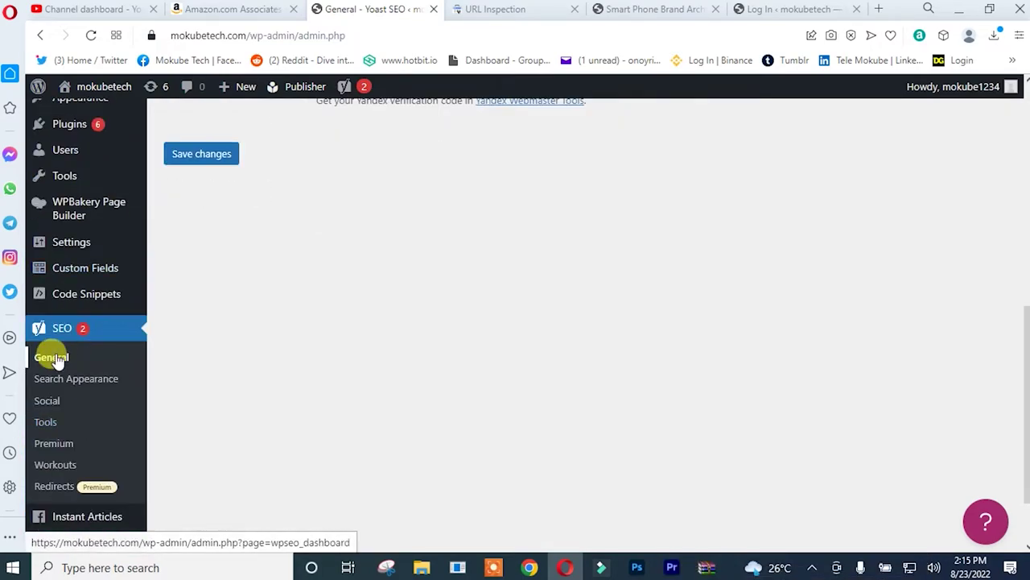
scroll(49, 355, "up", 5)
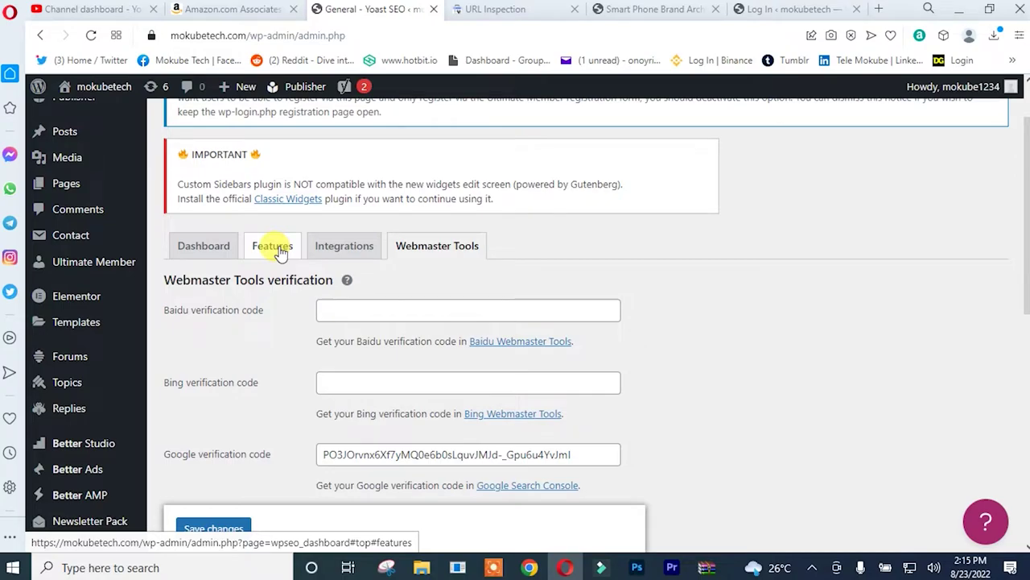
left_click(280, 252)
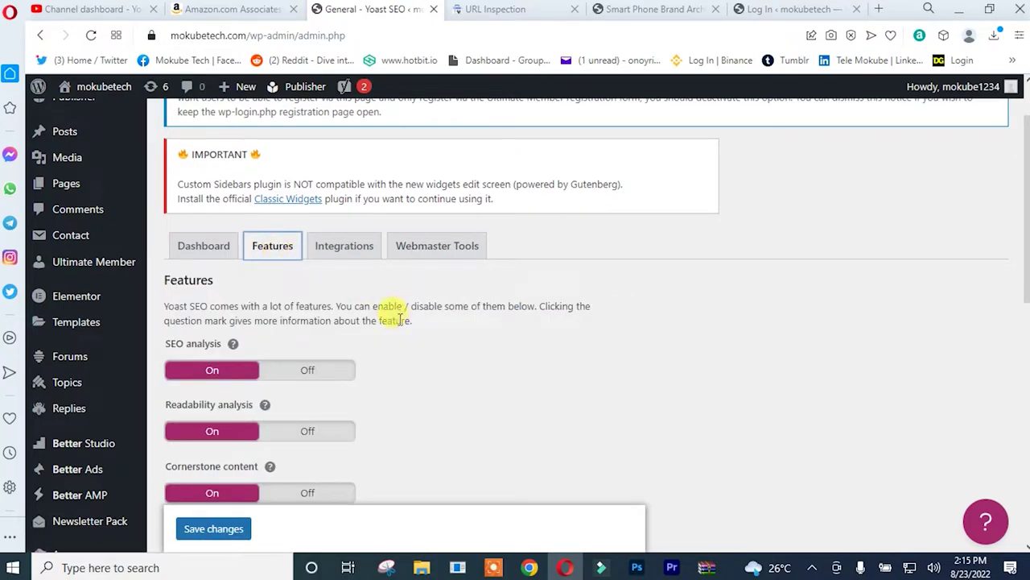
scroll(394, 322, "down", 6)
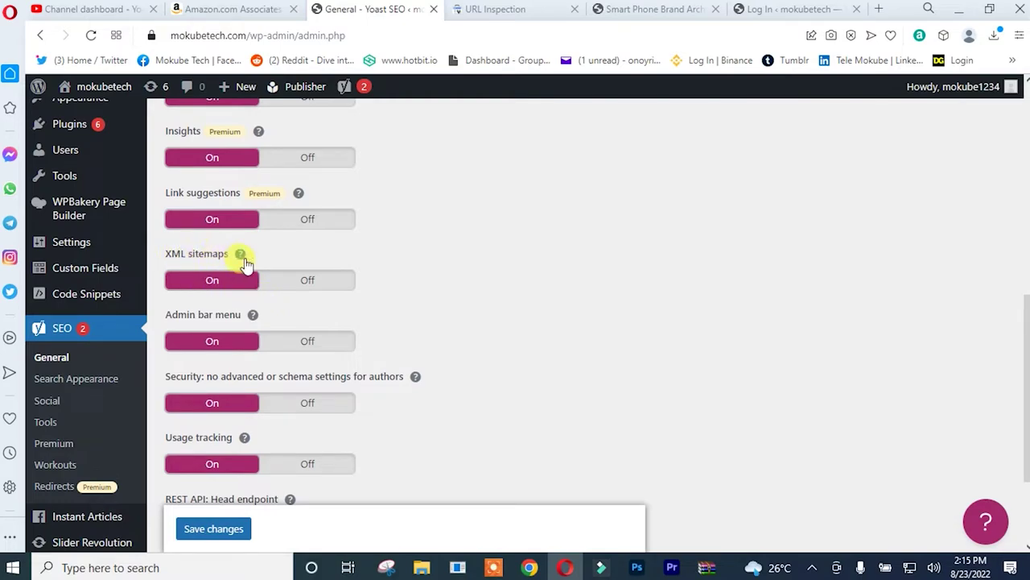
left_click(240, 255)
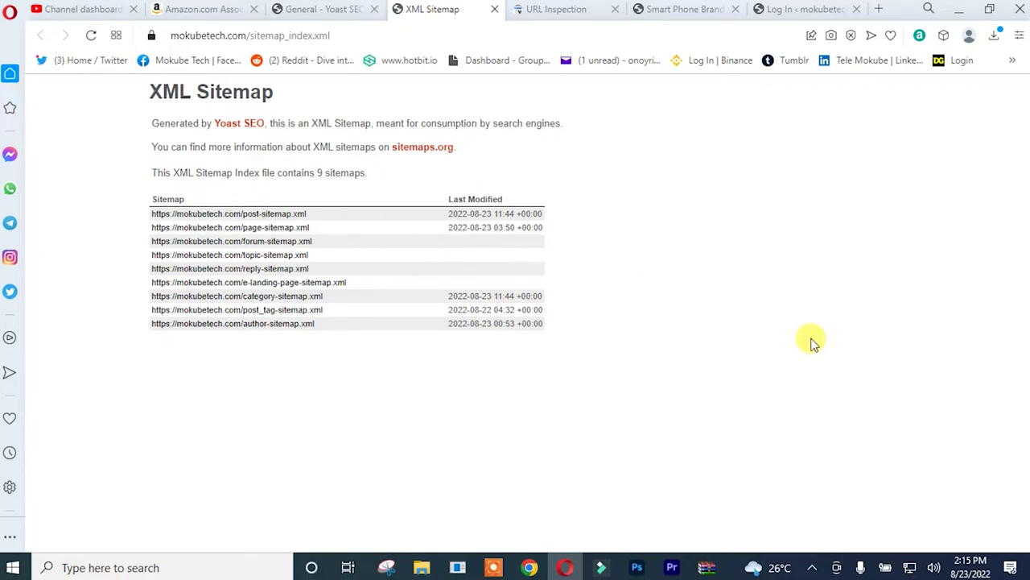
left_click(356, 34)
key("ctrl+c")
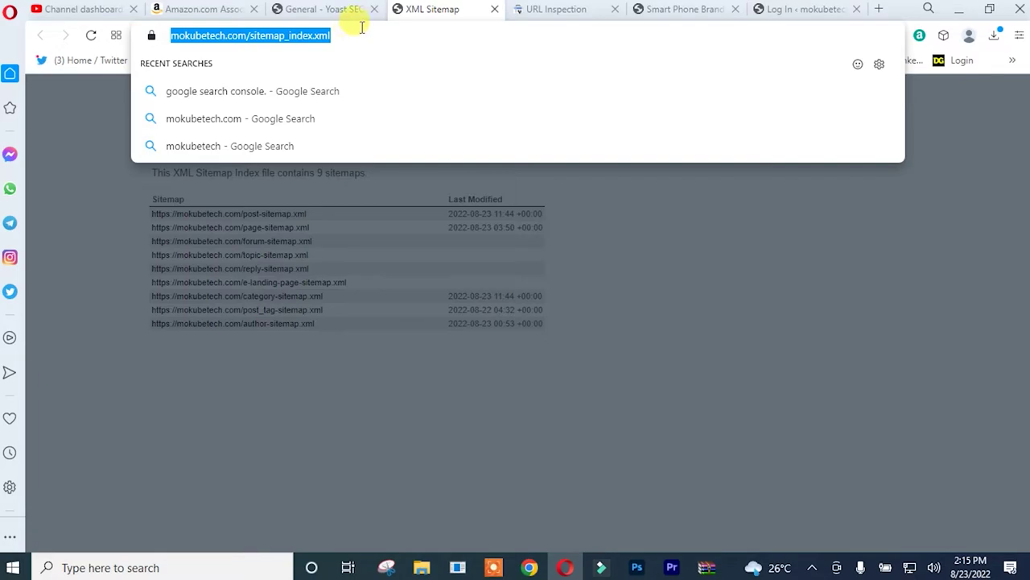
left_click(554, 8)
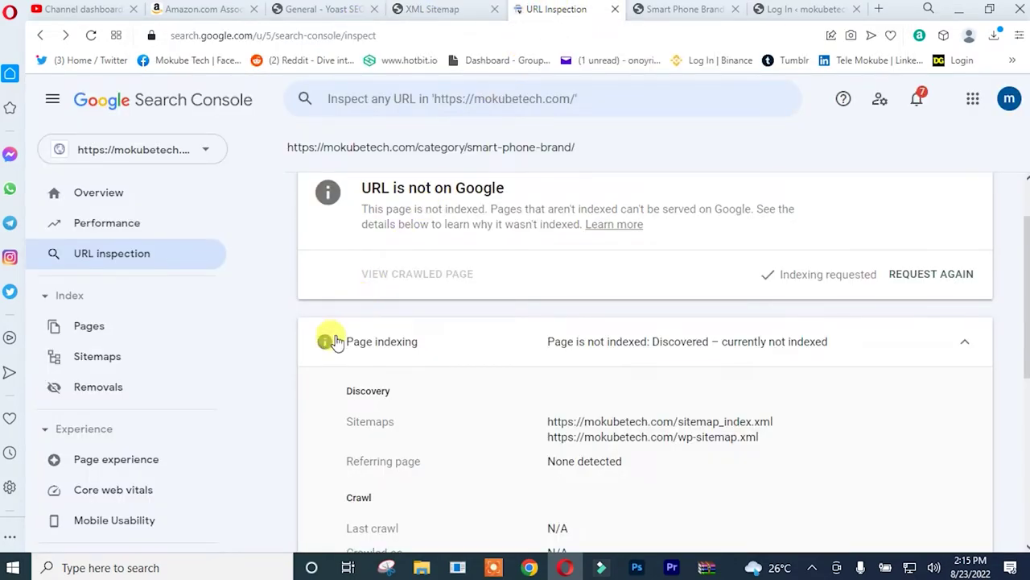
left_click(100, 359)
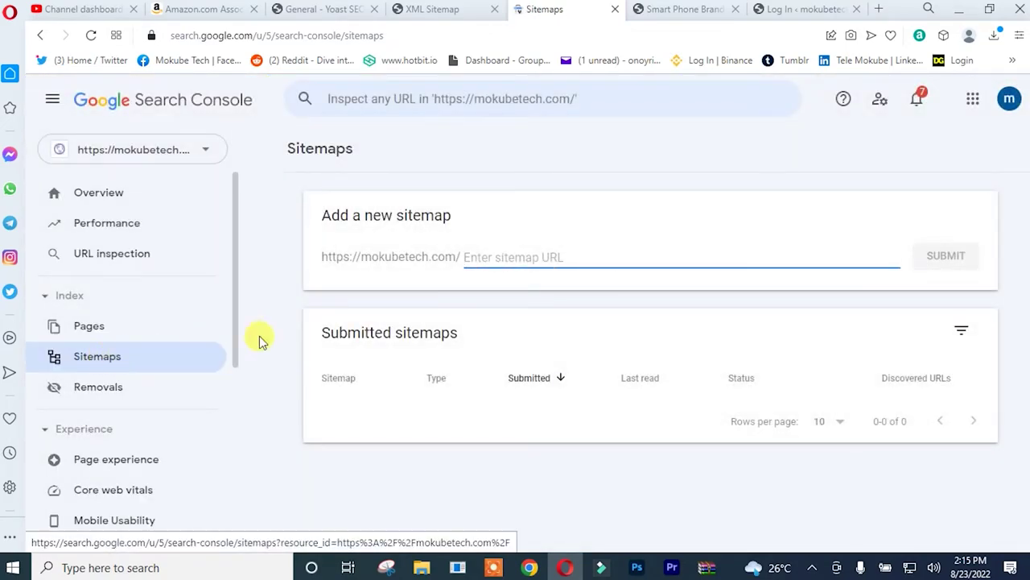
key("ctrl+v")
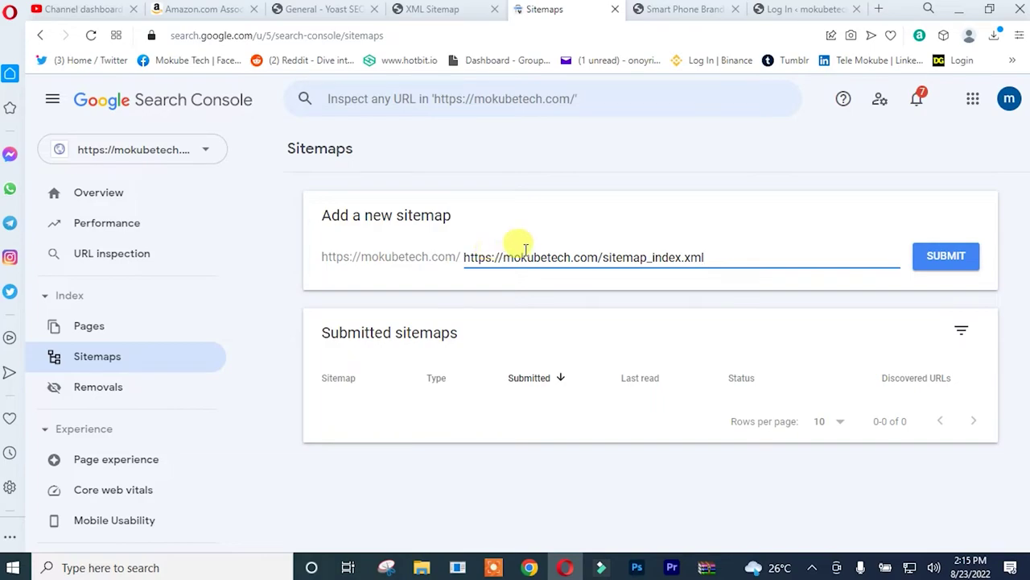
left_click(920, 264)
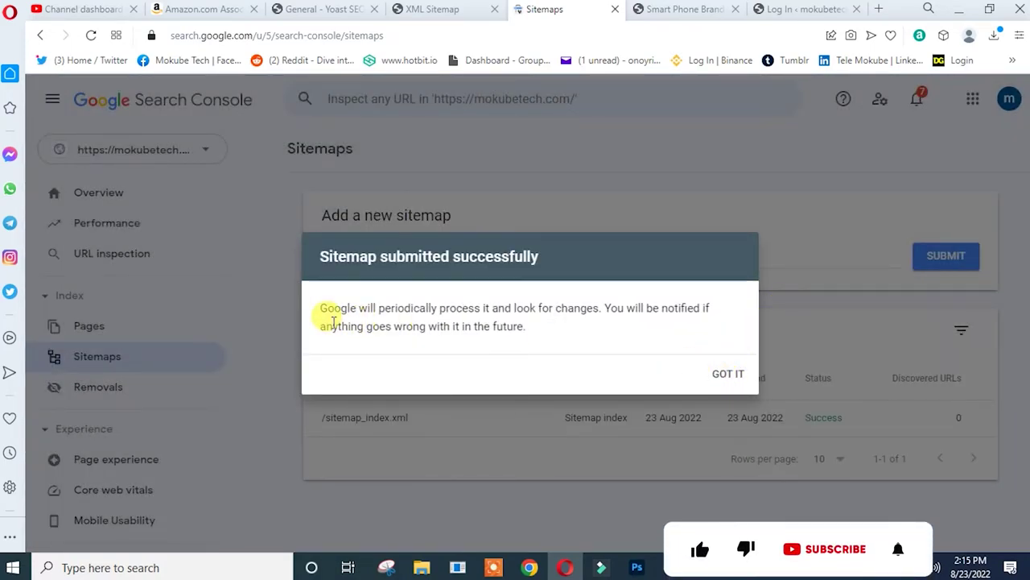
left_click(729, 377)
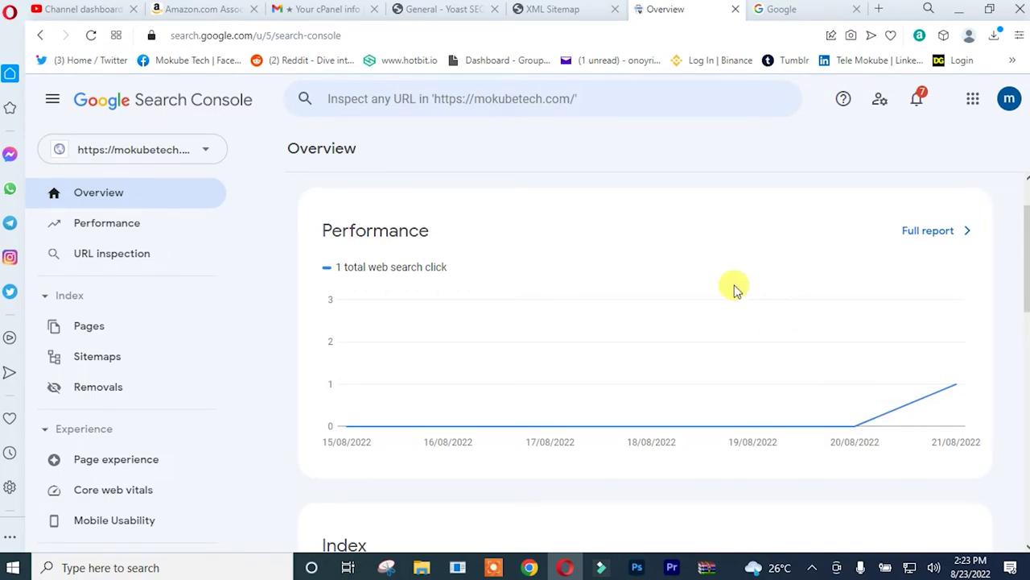
left_click(801, 9)
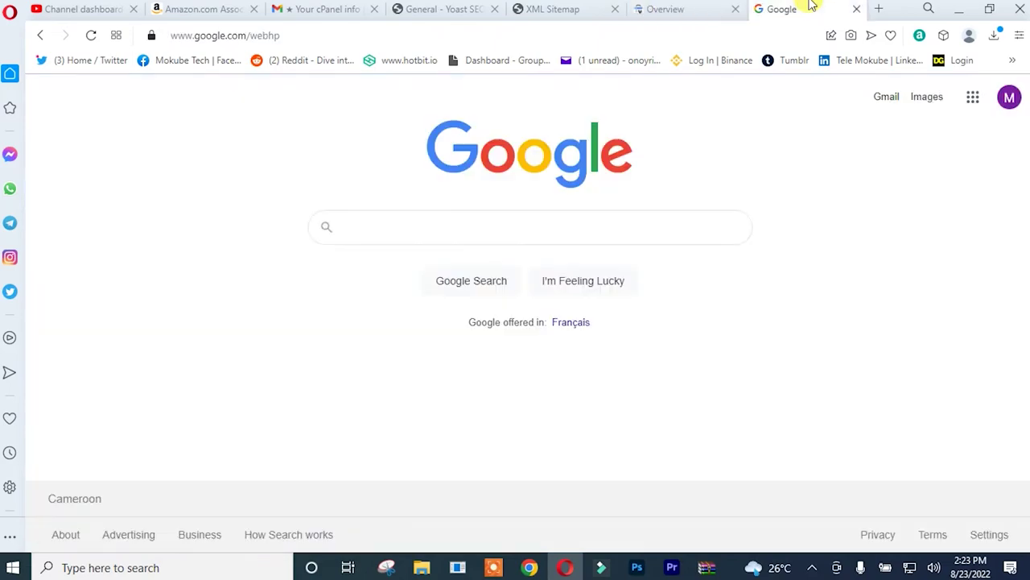
left_click(485, 226)
type("site:")
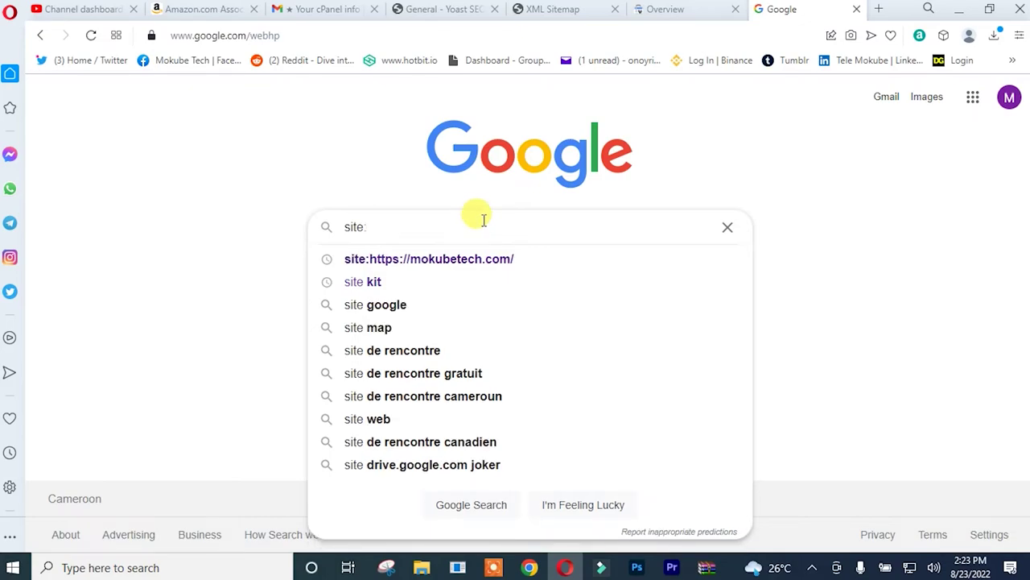
left_click(474, 9)
double_click(231, 37)
key("ctrl+c")
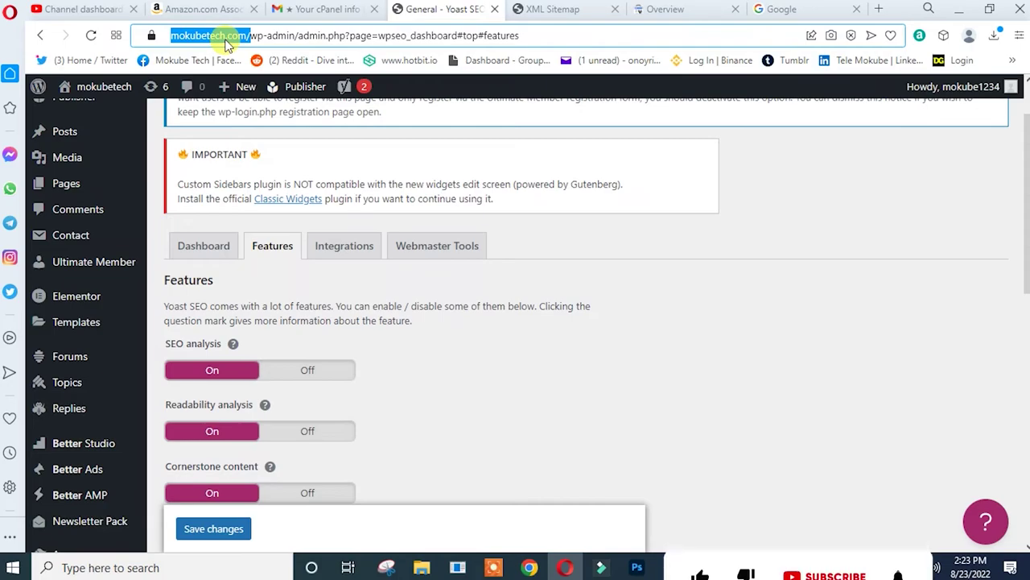
left_click(804, 8)
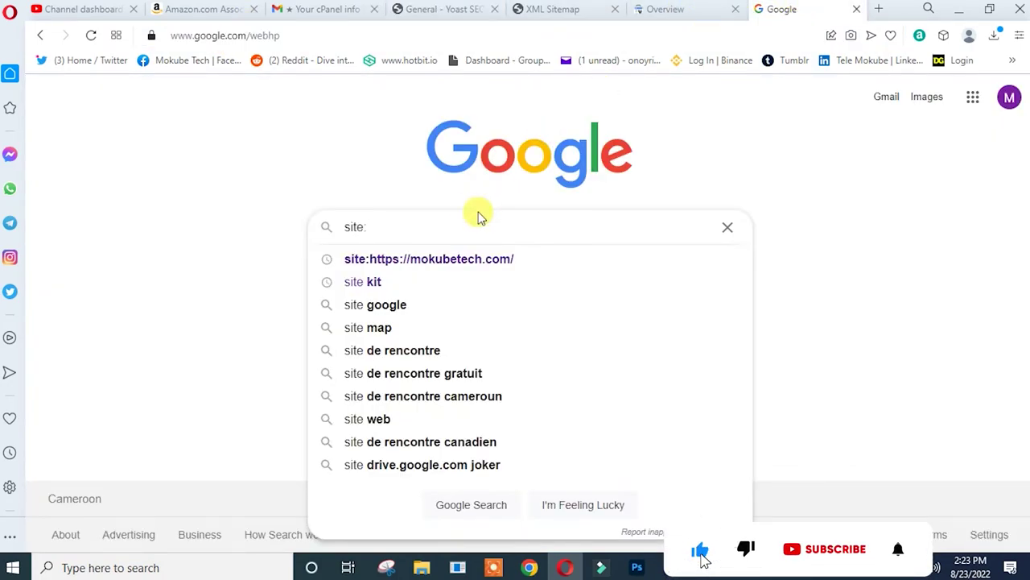
key("ctrl+v")
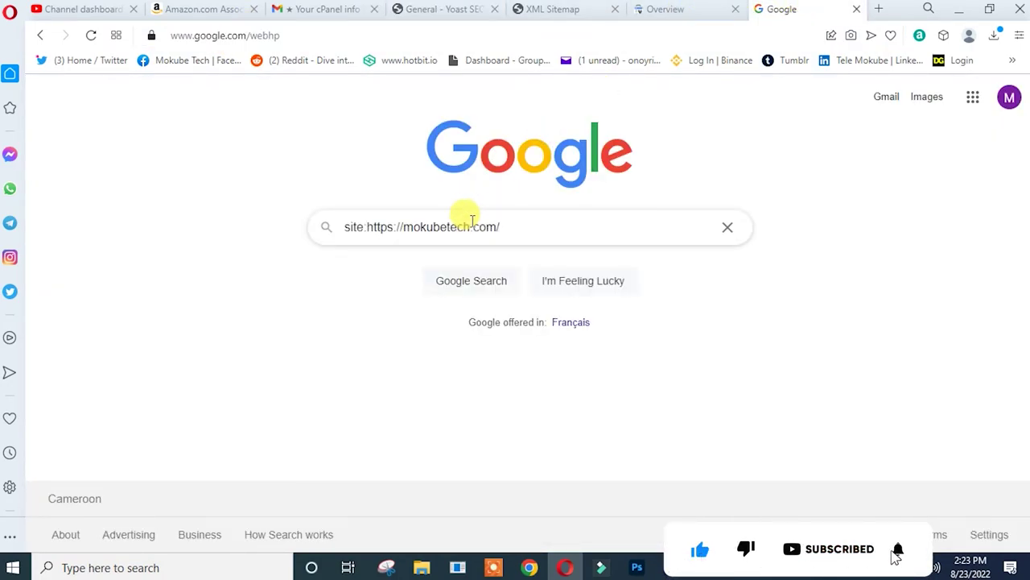
key("Return")
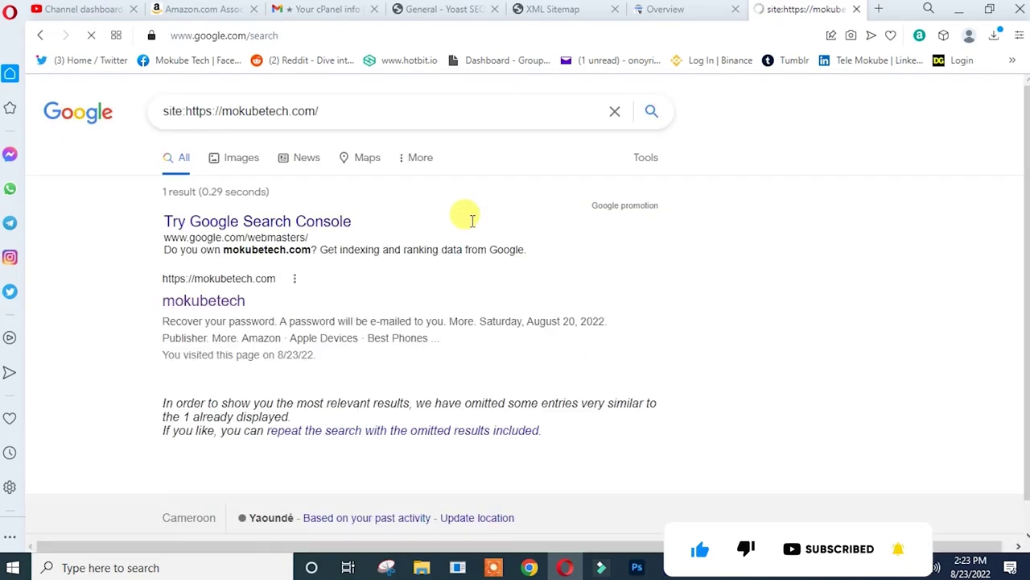